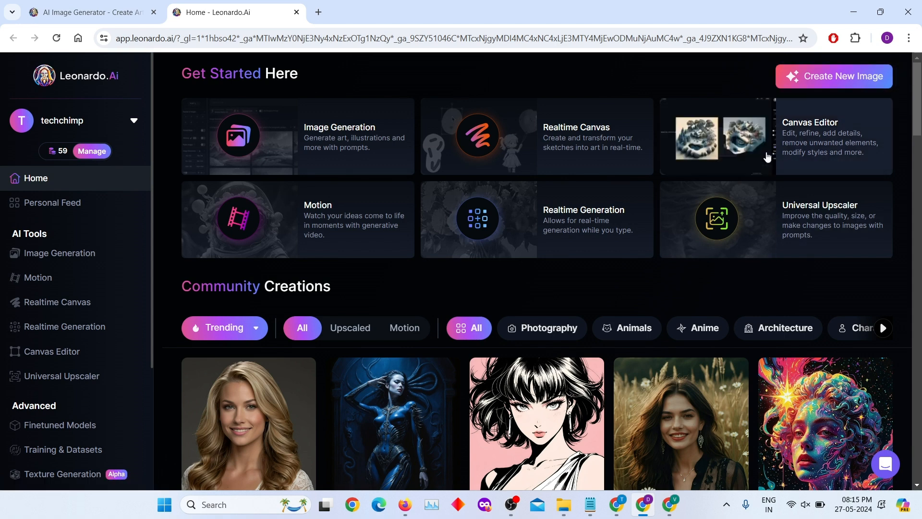
Step: Start a new image creation and turn on Legacy Mode for the image generation interface
left_click(819, 85)
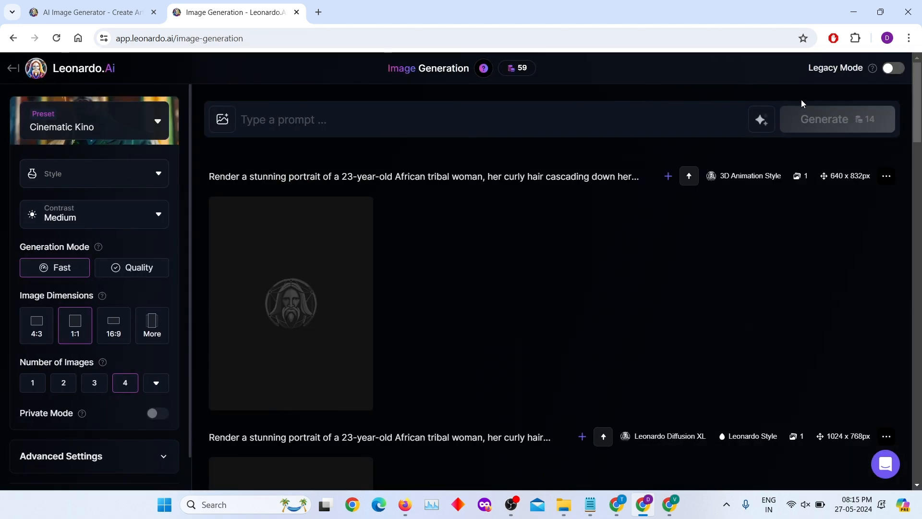
mouse_move(286, 298)
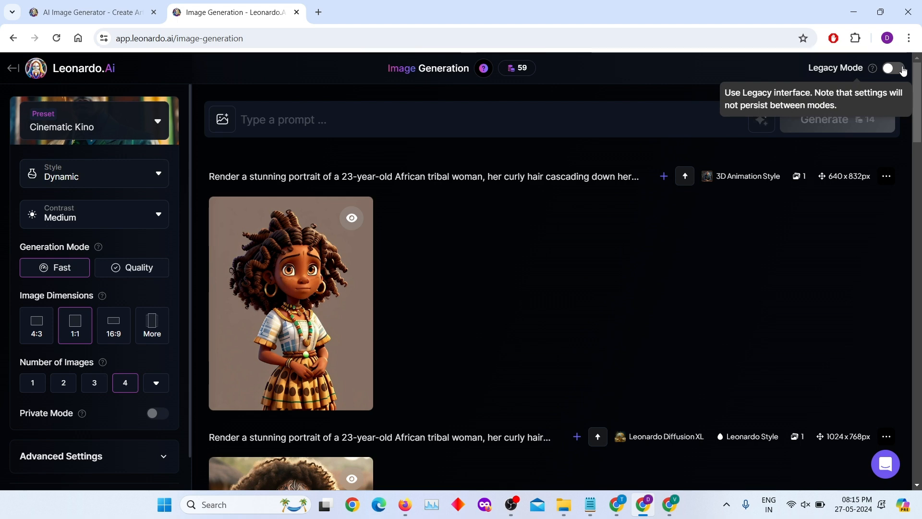
left_click(902, 69)
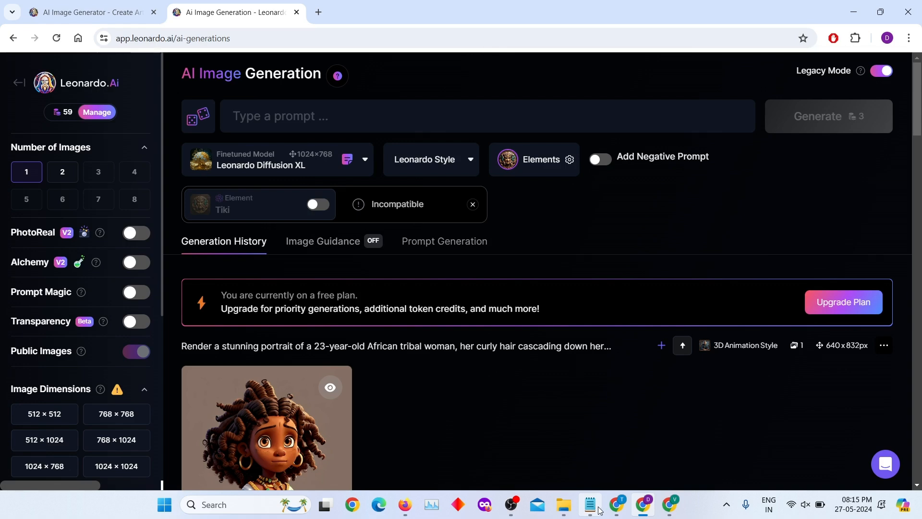
Step: Switch to Notepad and copy the full prompt about the African woman in a white sundress in Disney Pixar style
mouse_move(591, 504)
left_click(619, 444)
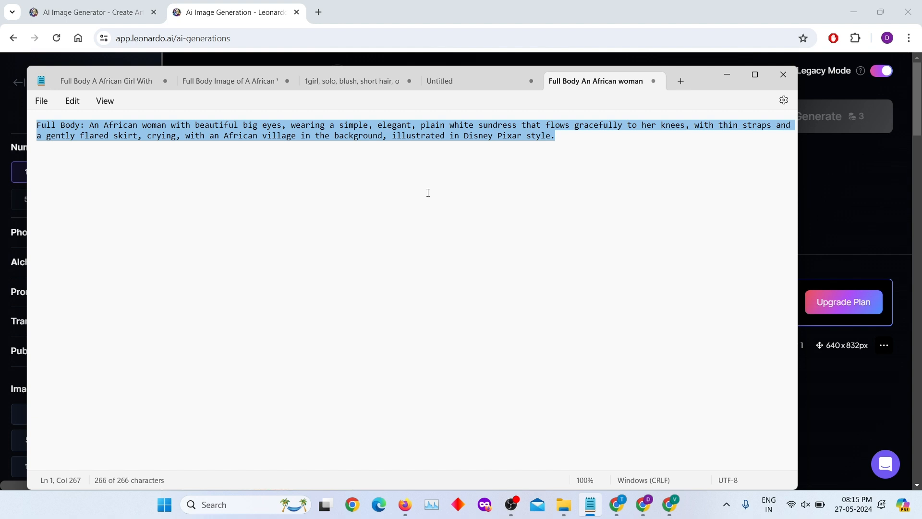
right_click(414, 138)
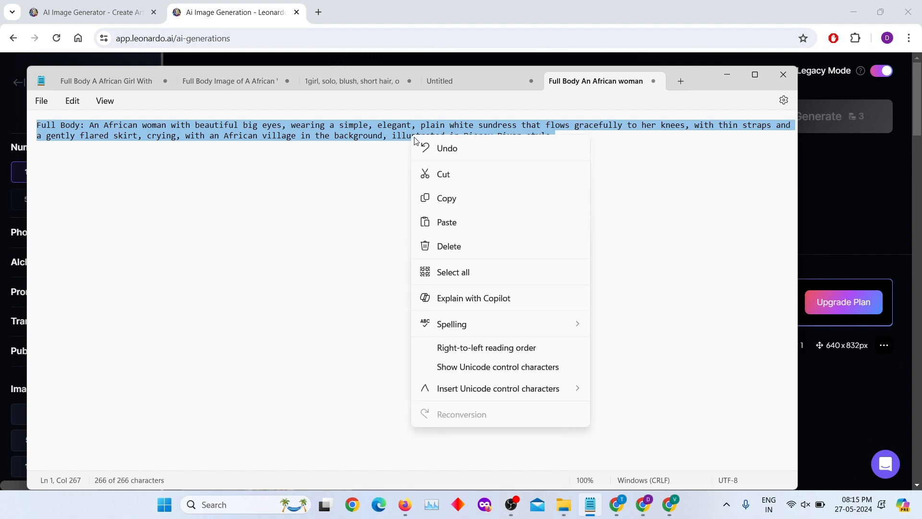
left_click(442, 201)
Step: Return to Leonardo.Ai in the browser and paste the copied prompt into the image prompt field
key("alt+Tab")
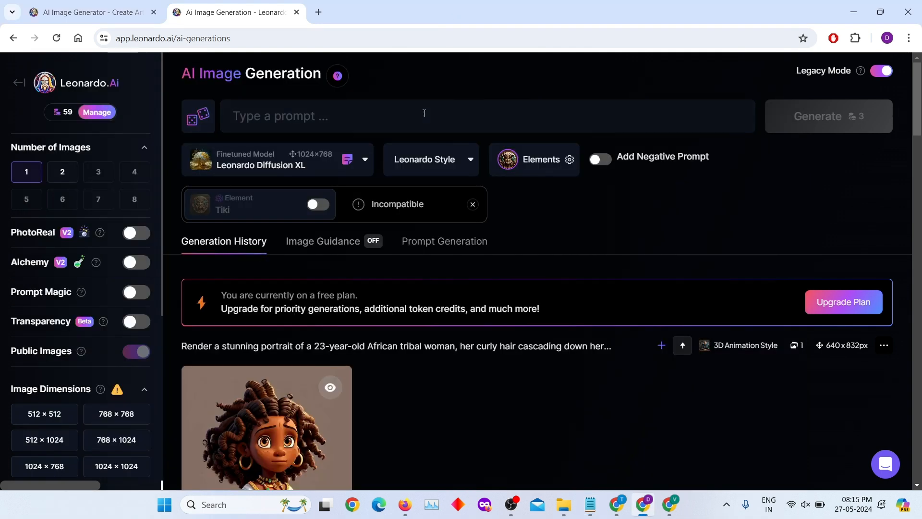
left_click(425, 114)
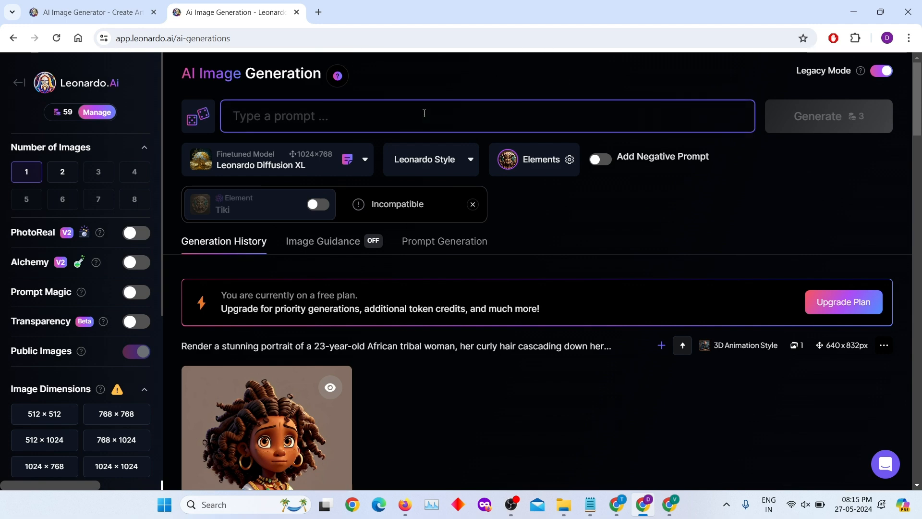
right_click(424, 114)
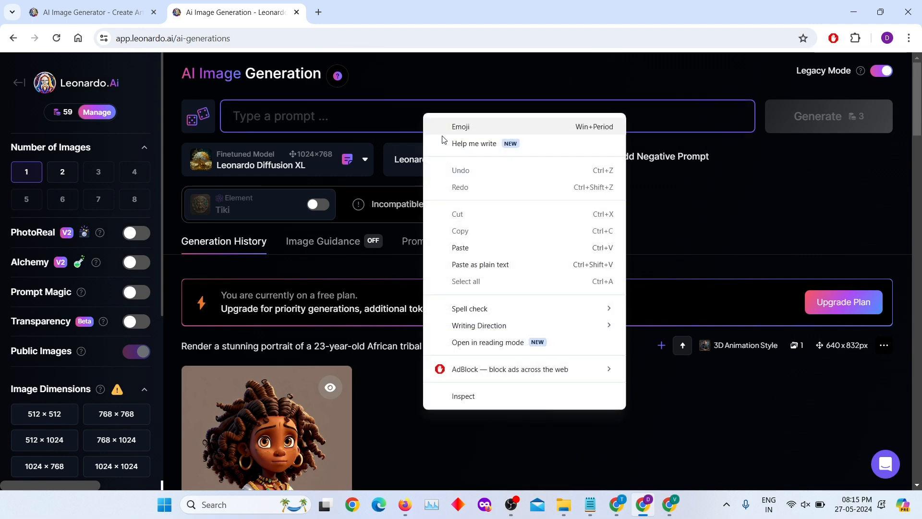
left_click(465, 247)
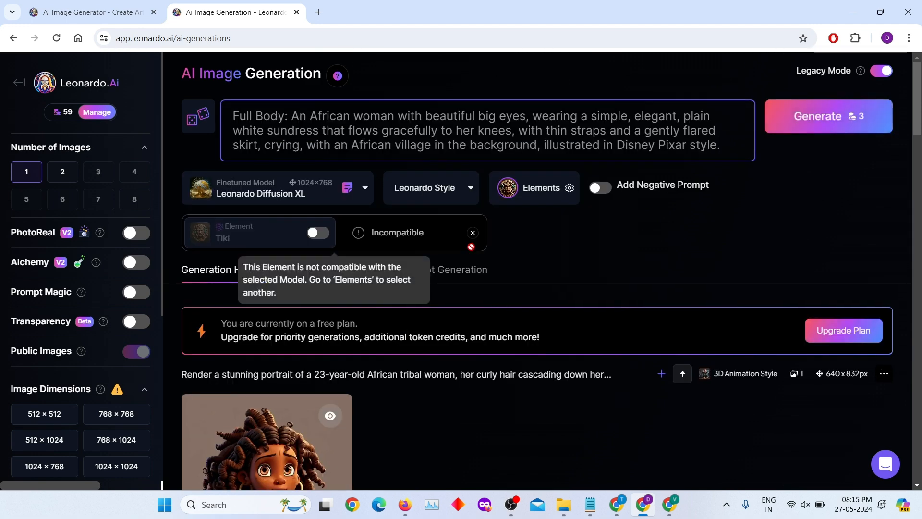
left_click(551, 249)
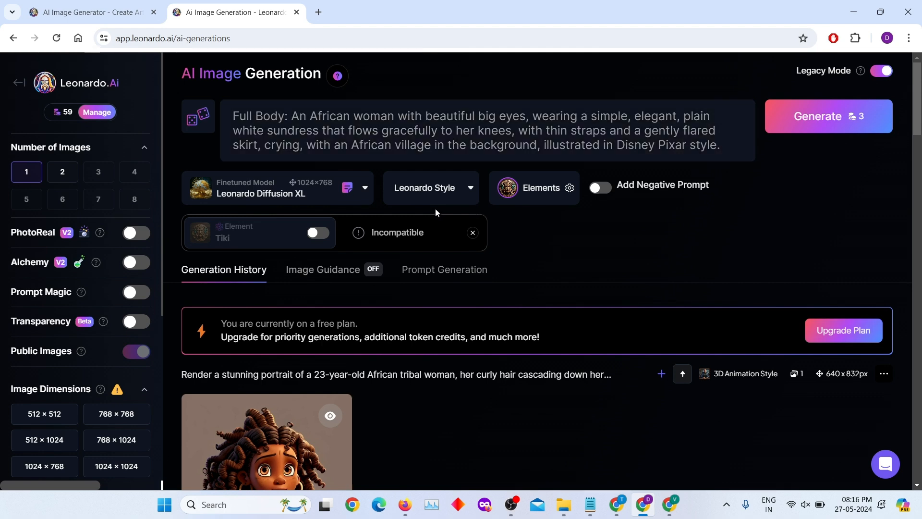
Step: Choose Leonardo Diffusion XL as the finetuned model for the generation
left_click(353, 197)
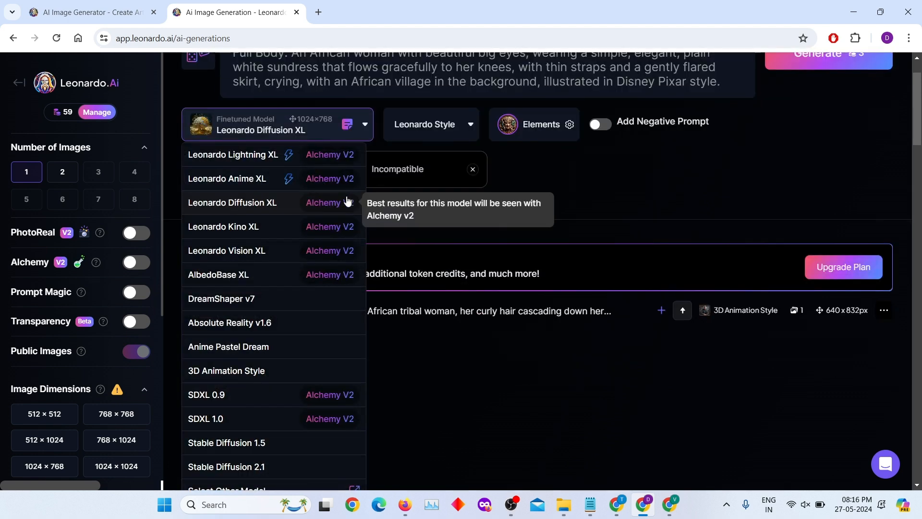
left_click(285, 203)
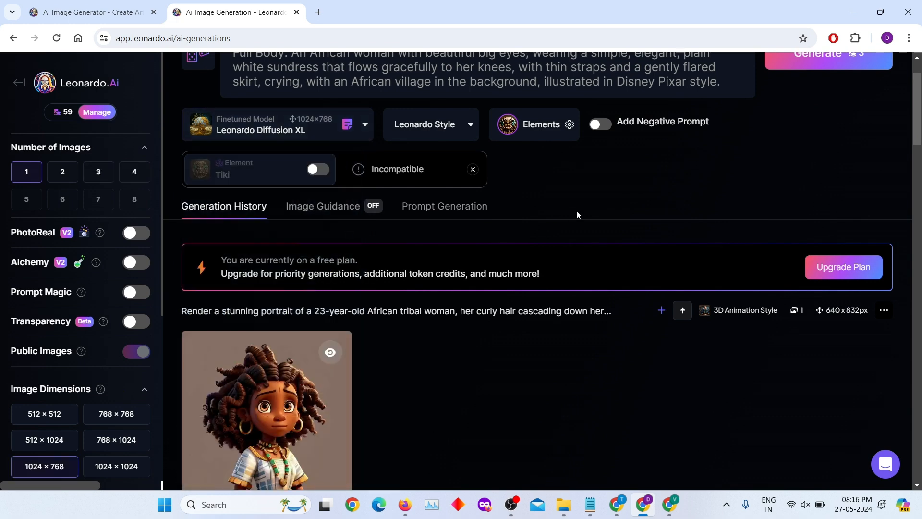
scroll(611, 212, "up", 1)
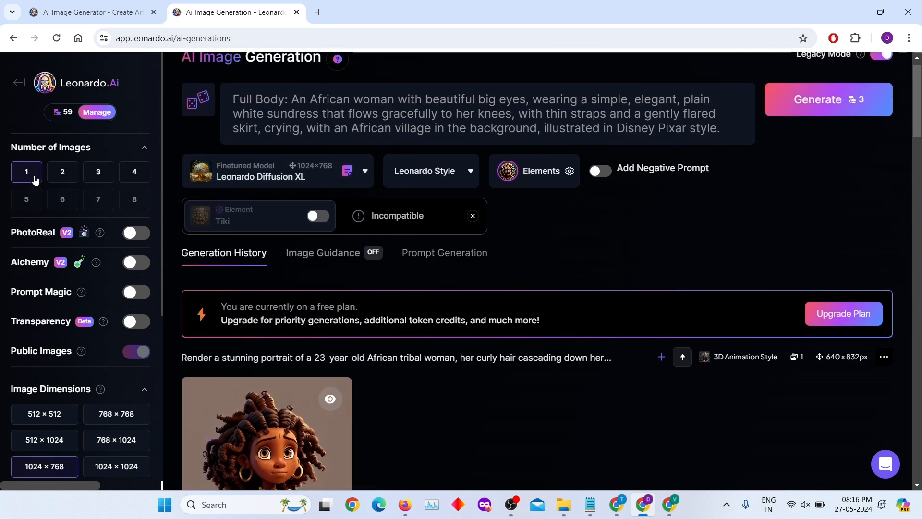
Step: Set the image dimensions to a 16:9 aspect ratio
scroll(63, 343, "down", 2)
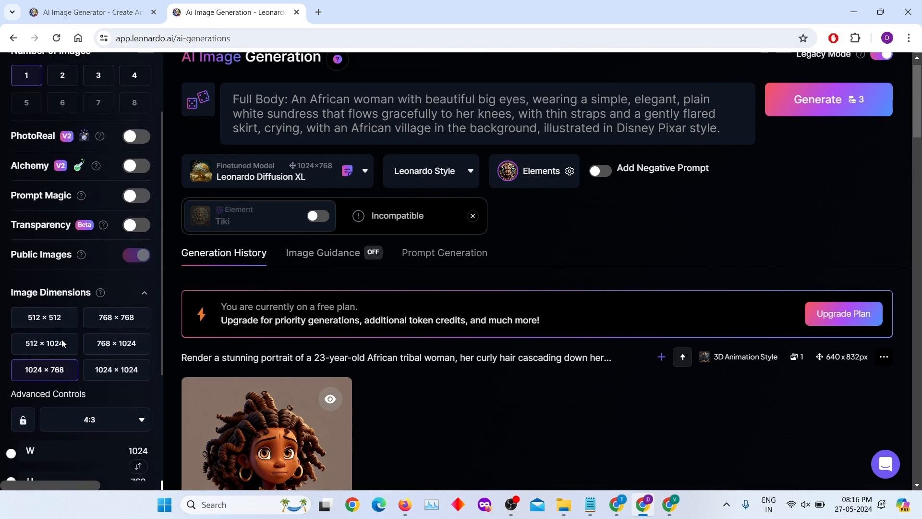
scroll(72, 360, "down", 1)
scroll(103, 373, "down", 1)
left_click(114, 325)
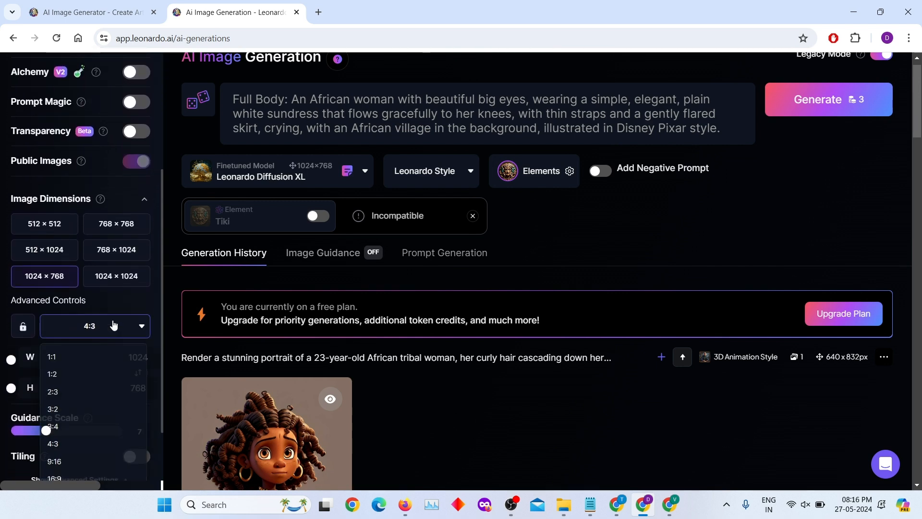
scroll(89, 464, "down", 1)
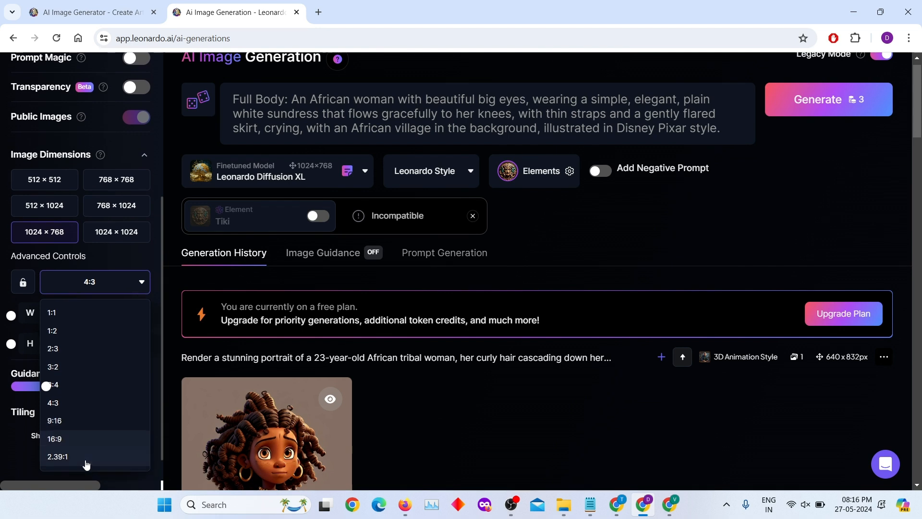
left_click(90, 437)
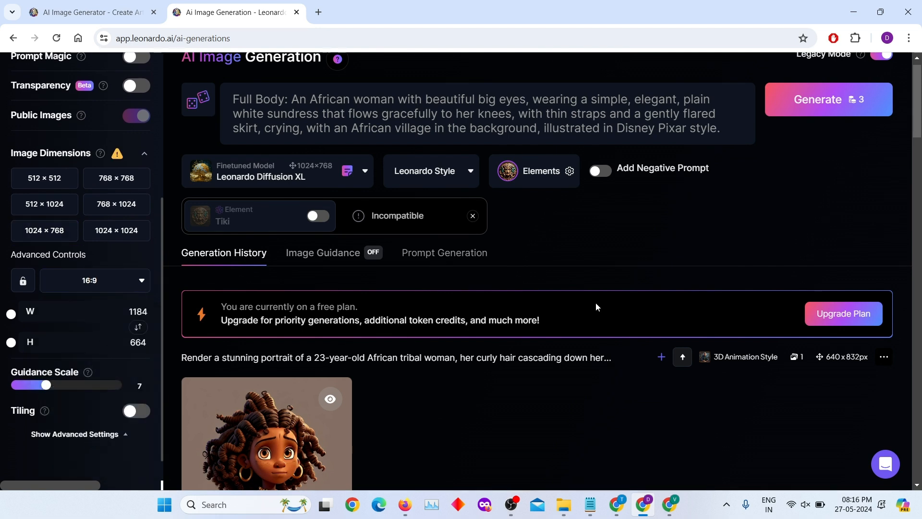
scroll(595, 306, "up", 1)
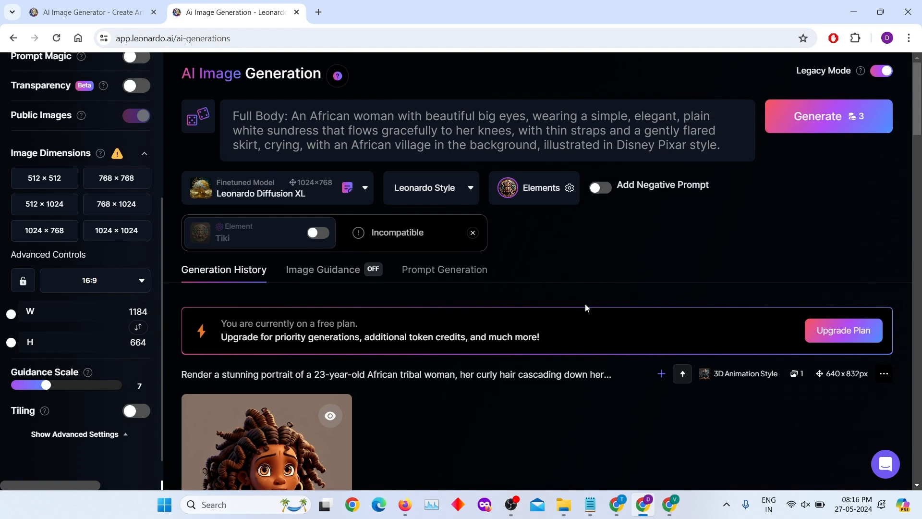
Step: Generate the image of the crying woman and view the result enlarged
left_click(834, 118)
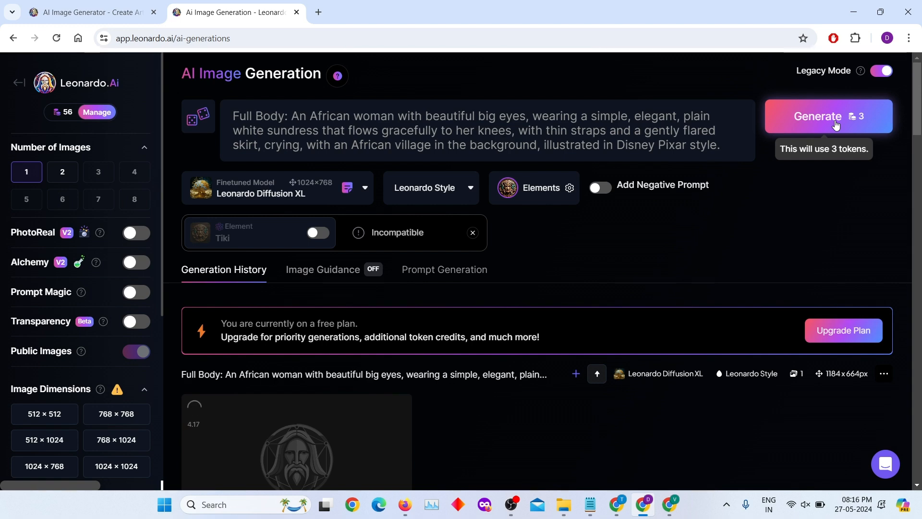
scroll(797, 234, "down", 4)
scroll(796, 234, "up", 1)
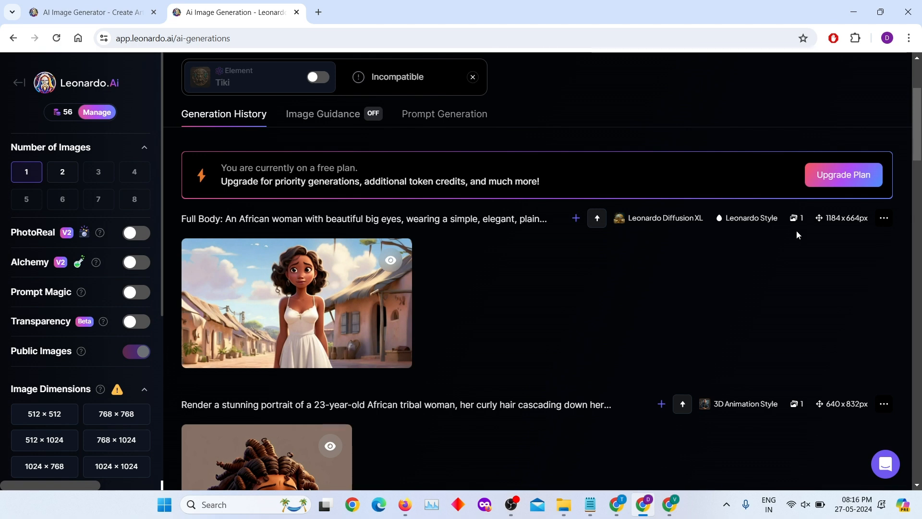
left_click(333, 297)
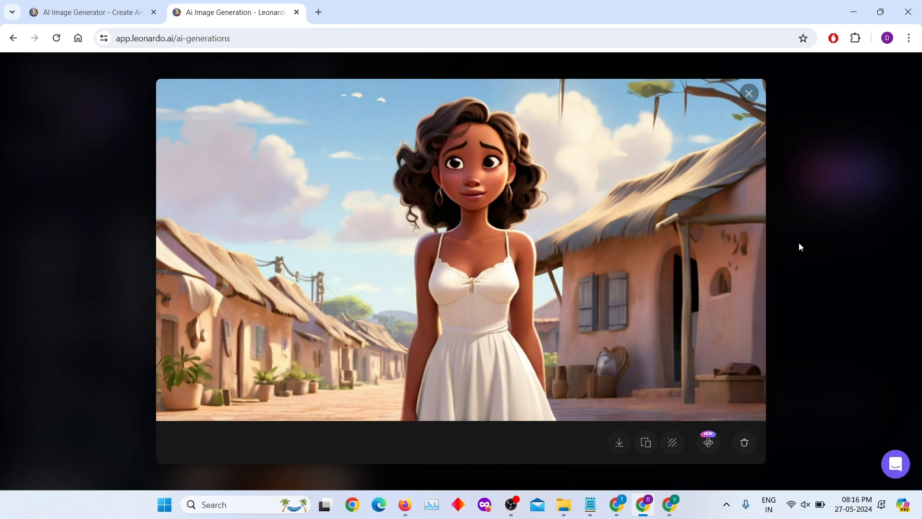
left_click(753, 100)
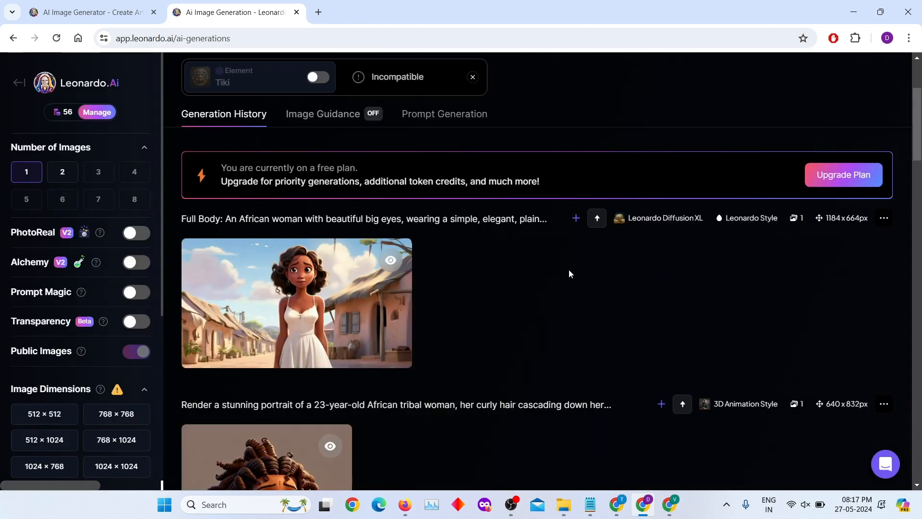
Step: Replace "crying" with "running" in the prompt and generate a new image
scroll(528, 270, "up", 3)
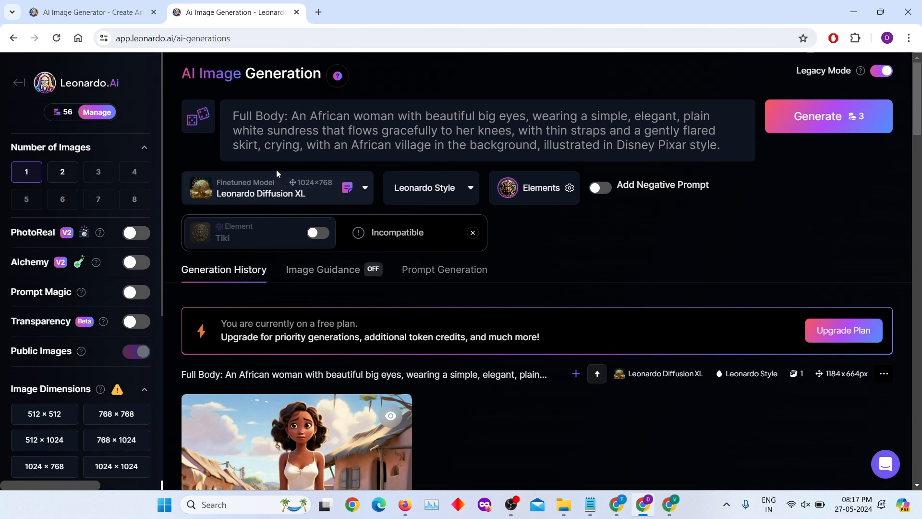
double_click(277, 143)
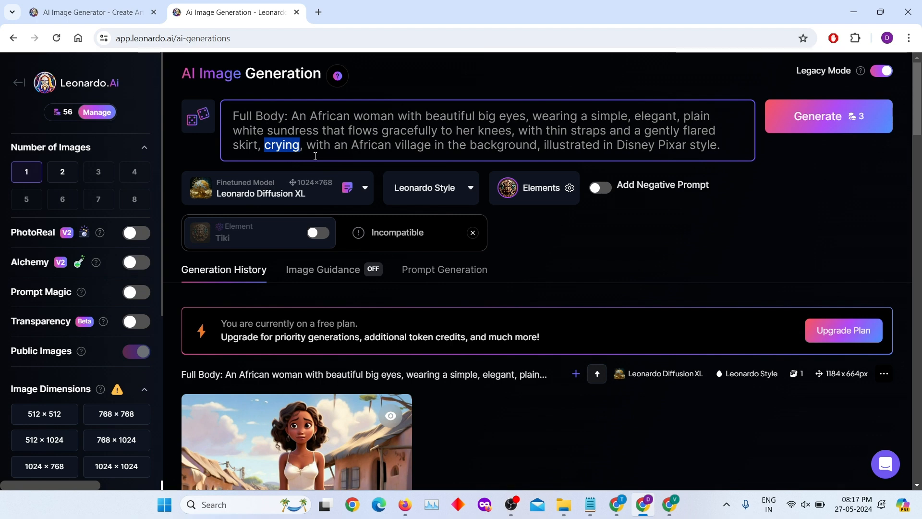
type("running")
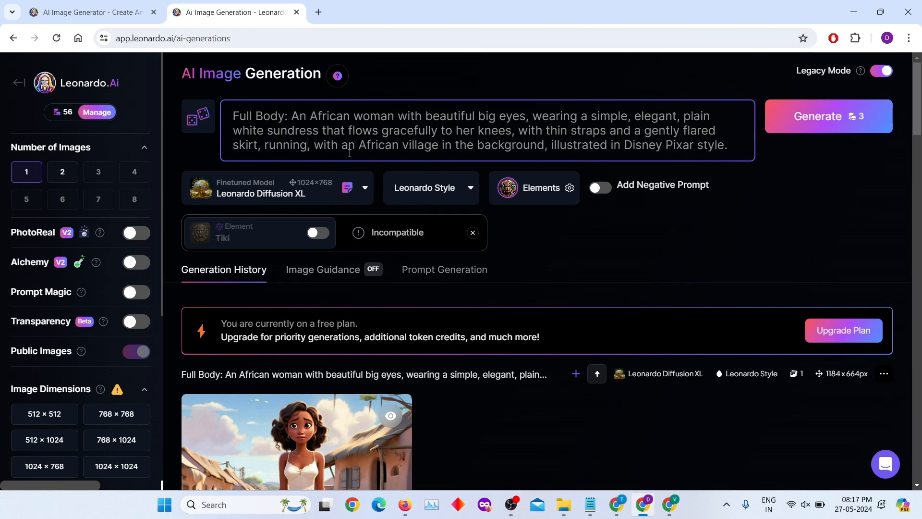
left_click(834, 132)
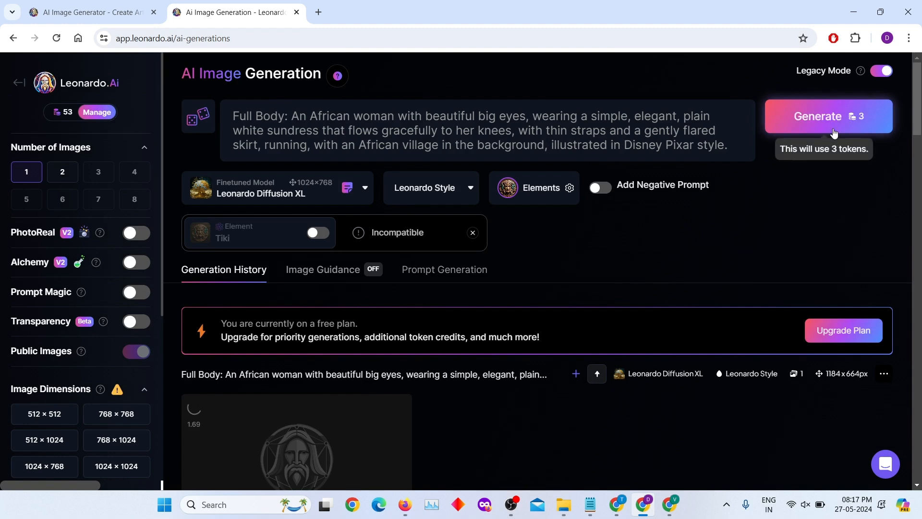
Step: Examine the newly generated image of the running woman enlarged and compare it with the previous result
scroll(790, 231, "down", 2)
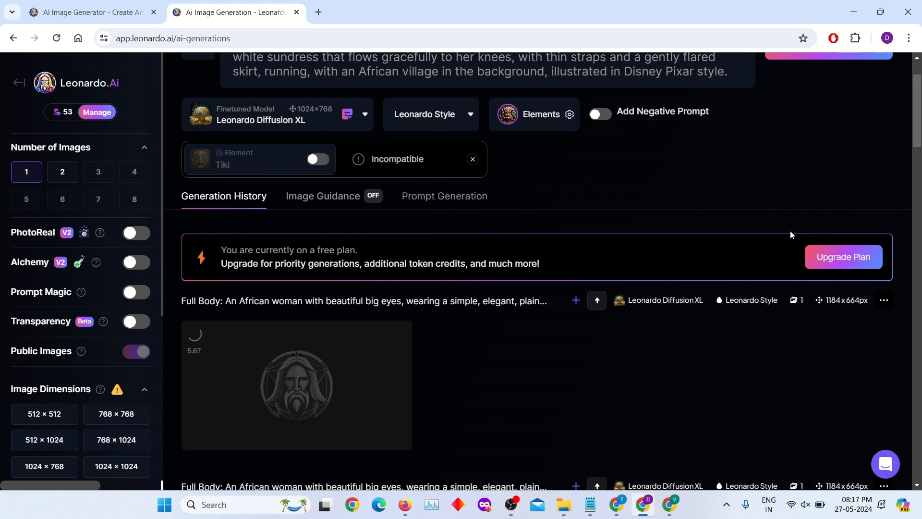
scroll(790, 234, "up", 1)
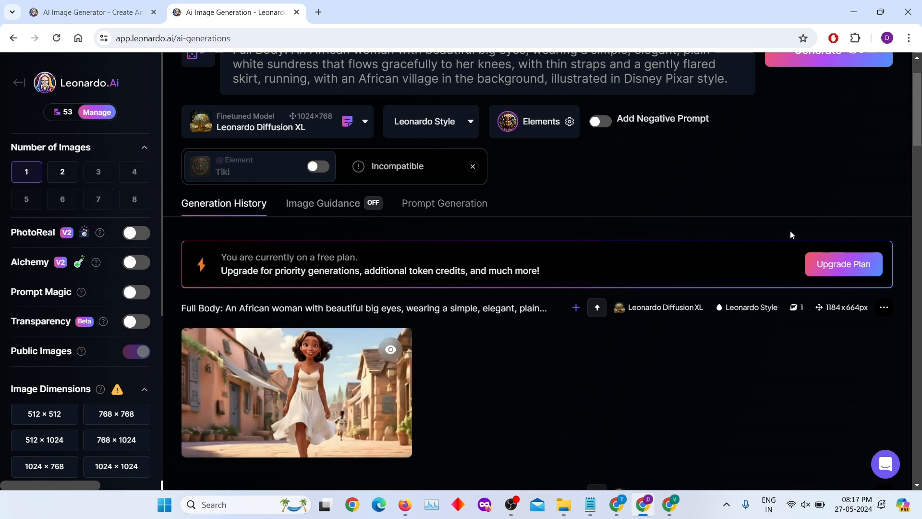
scroll(790, 230, "down", 4)
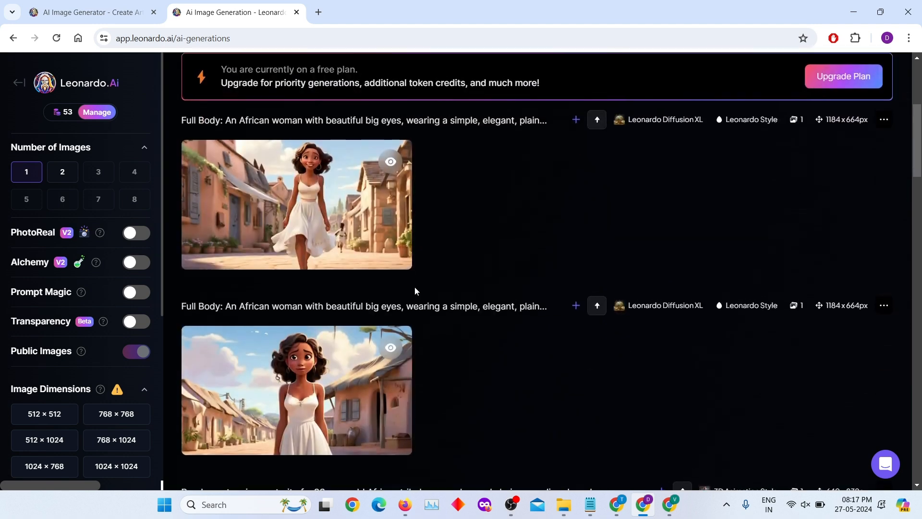
mouse_move(347, 201)
left_click(350, 182)
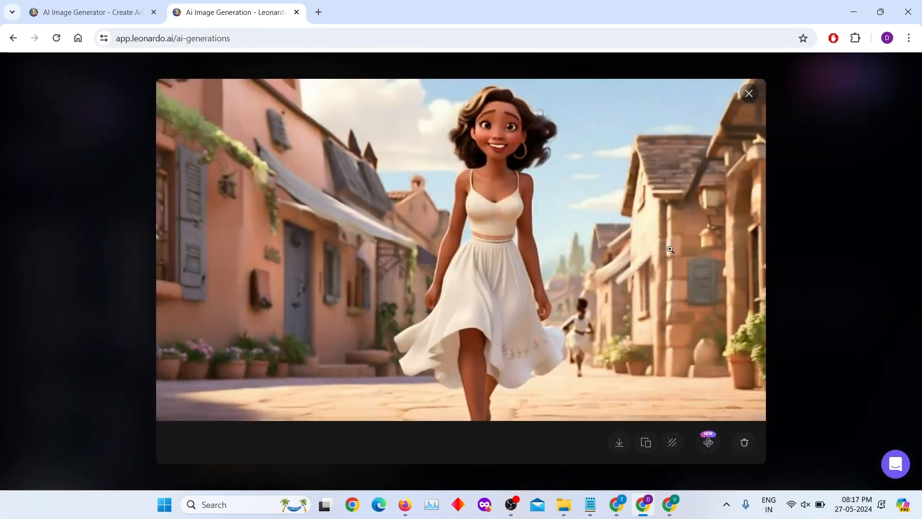
left_click(883, 222)
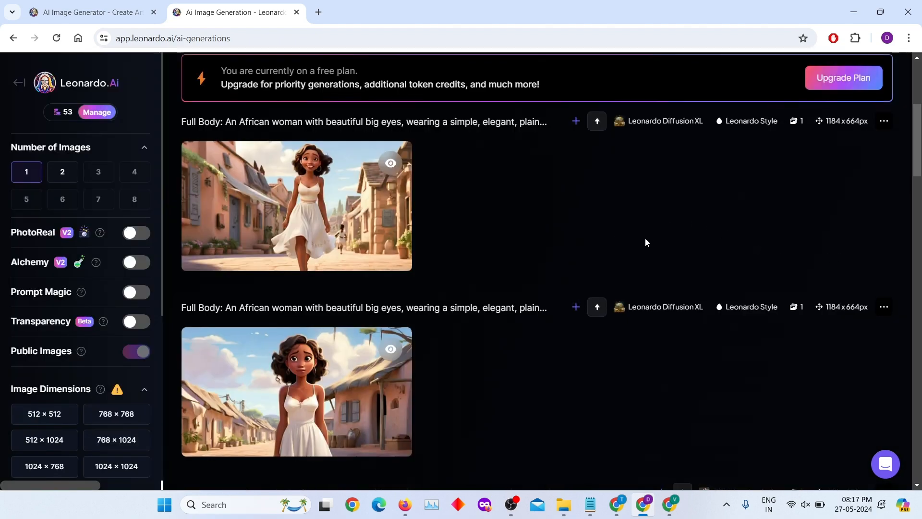
Step: Replace "running" with "sitting down" in the prompt
scroll(639, 242, "up", 5)
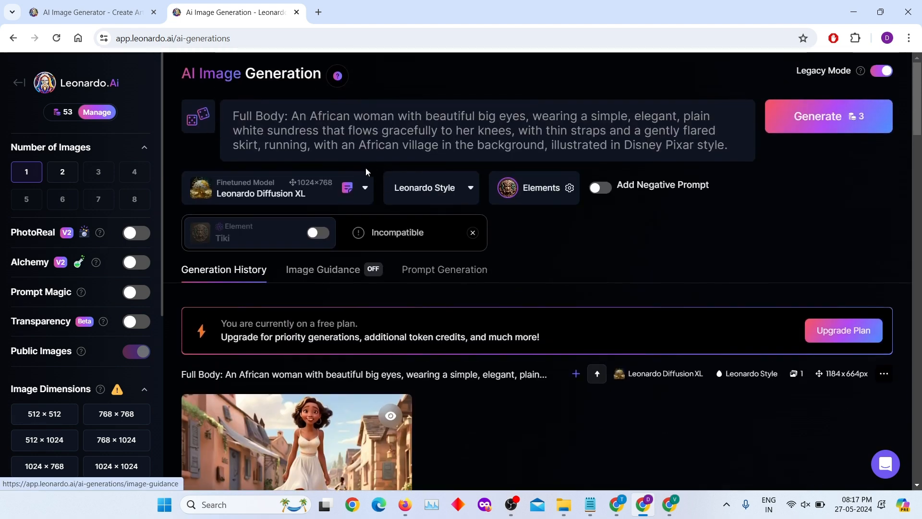
double_click(287, 145)
type("sitting ")
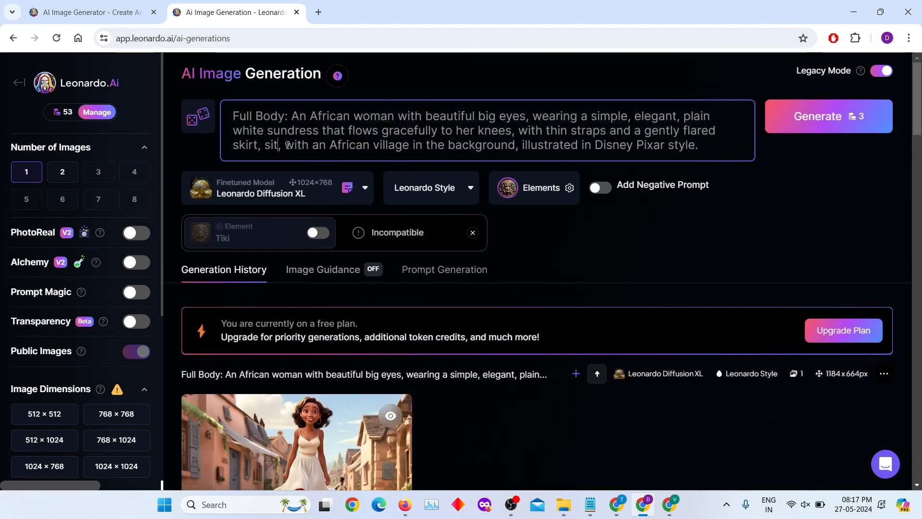
type("down")
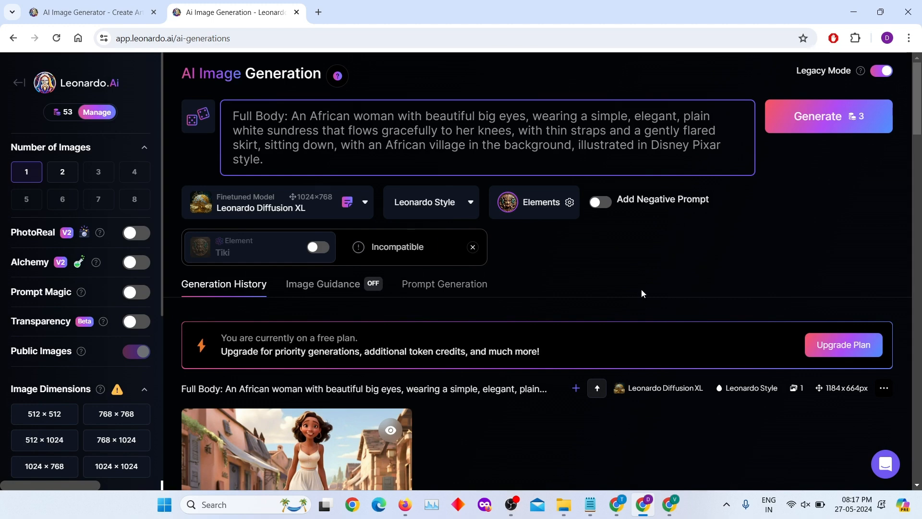
scroll(843, 135, "down", 1)
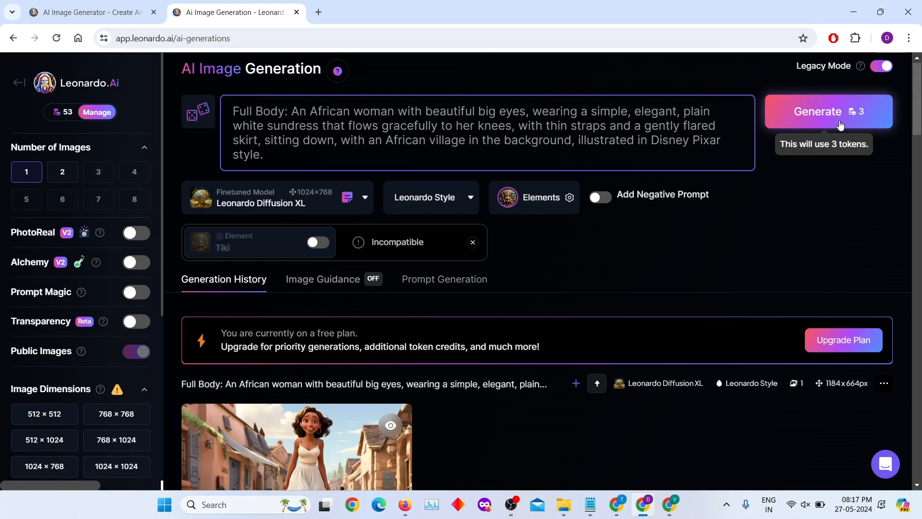
Step: Generate the image of the woman sitting down, and examine the result enlarged and against the earlier running and crying images
left_click(840, 124)
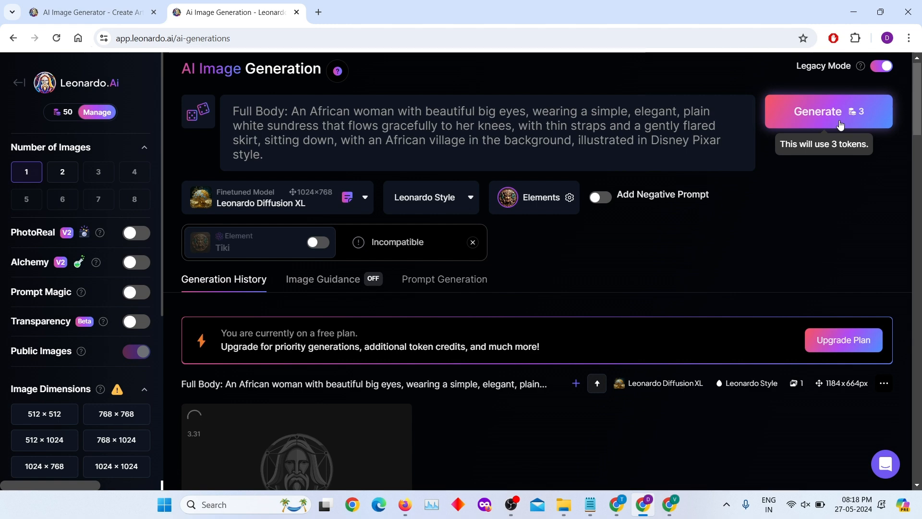
scroll(757, 269, "down", 3)
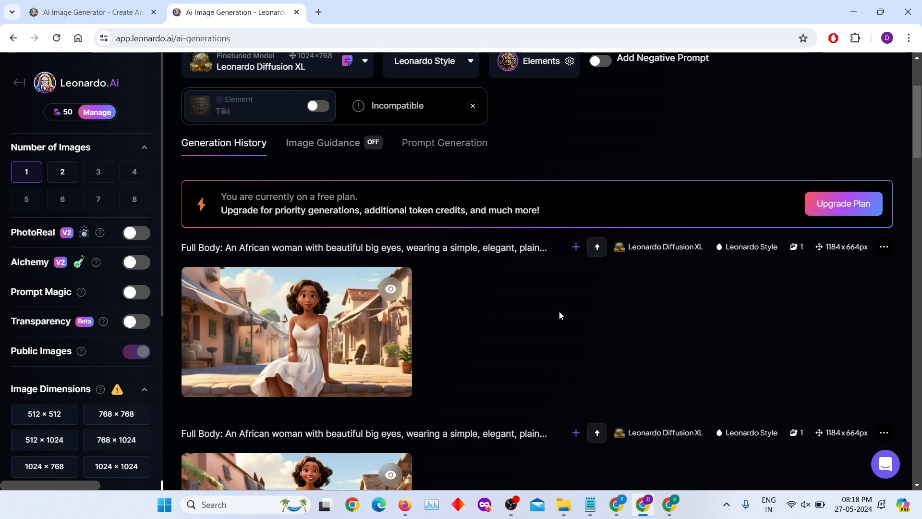
scroll(546, 321, "down", 1)
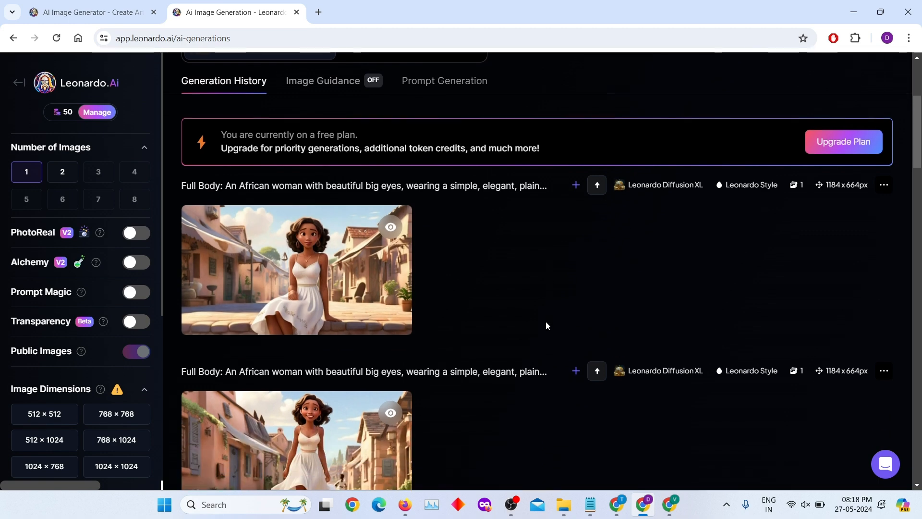
left_click(310, 251)
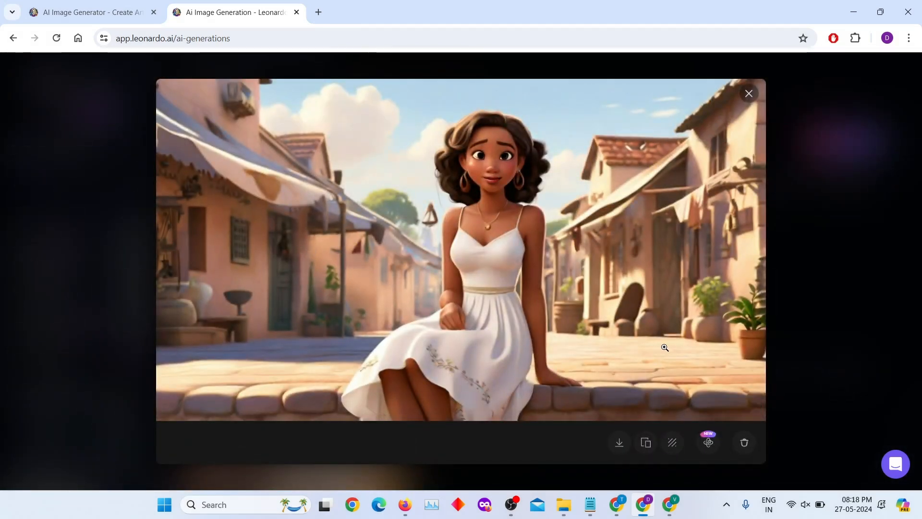
left_click(858, 318)
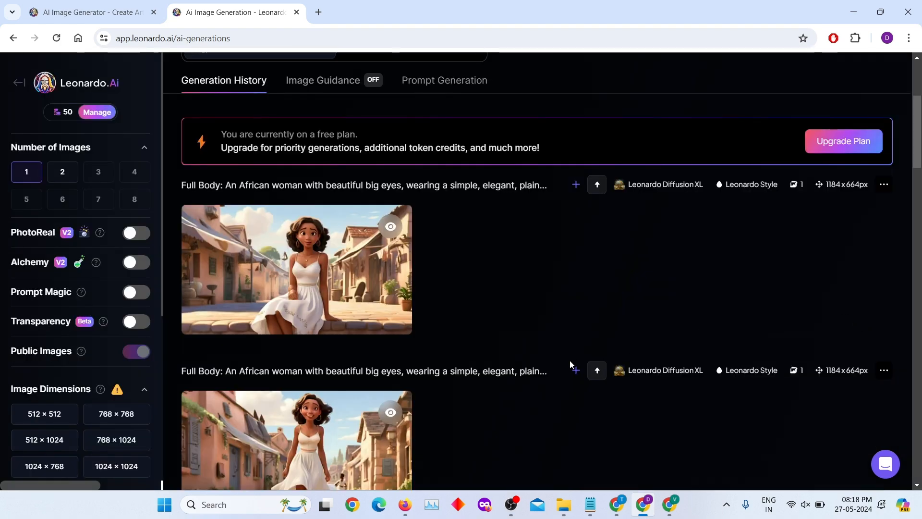
scroll(570, 364, "down", 5)
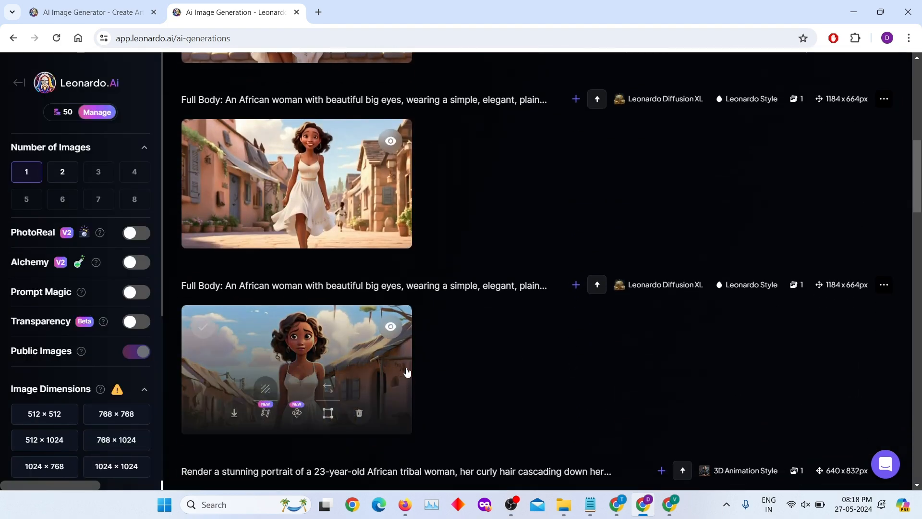